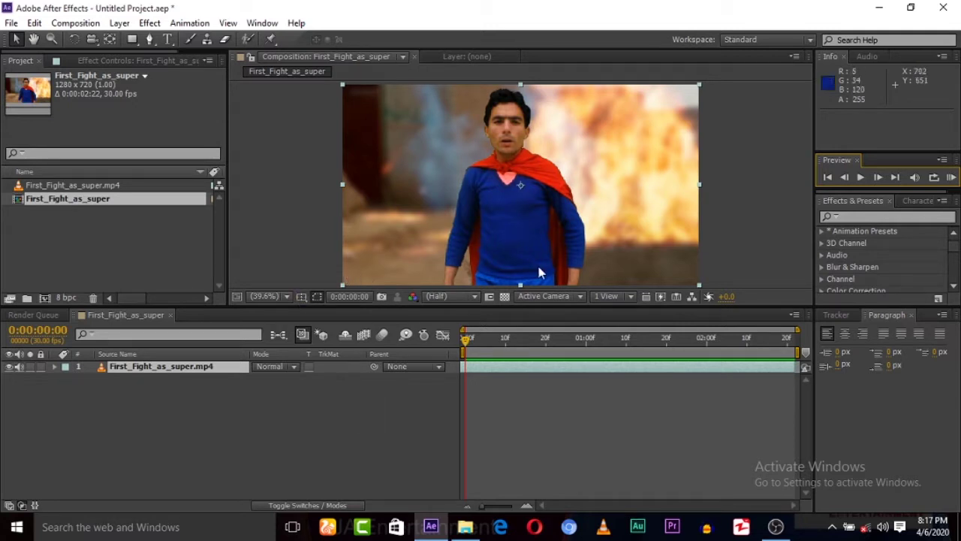
Step: Preview the superhero footage, stop at 0:00:02:01, and select the footage layer
key("space")
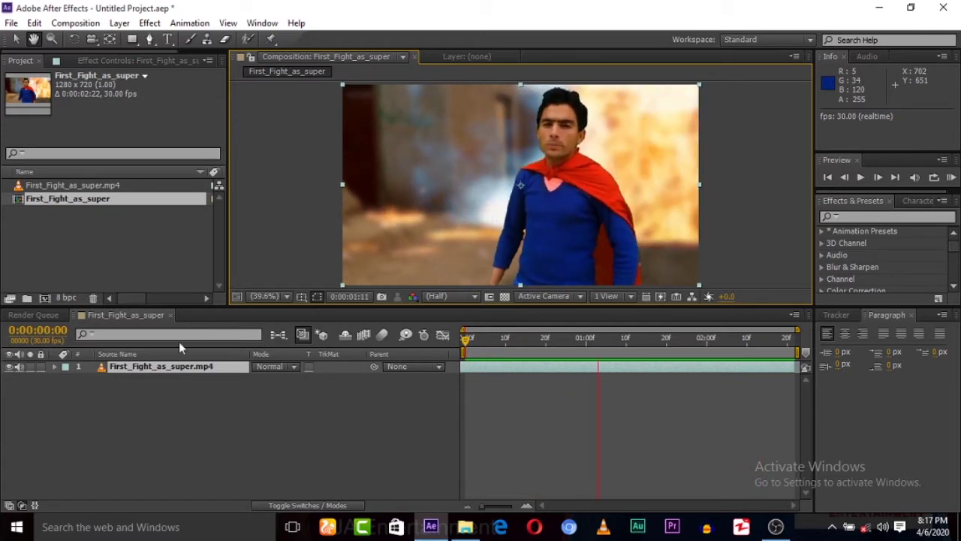
key("space")
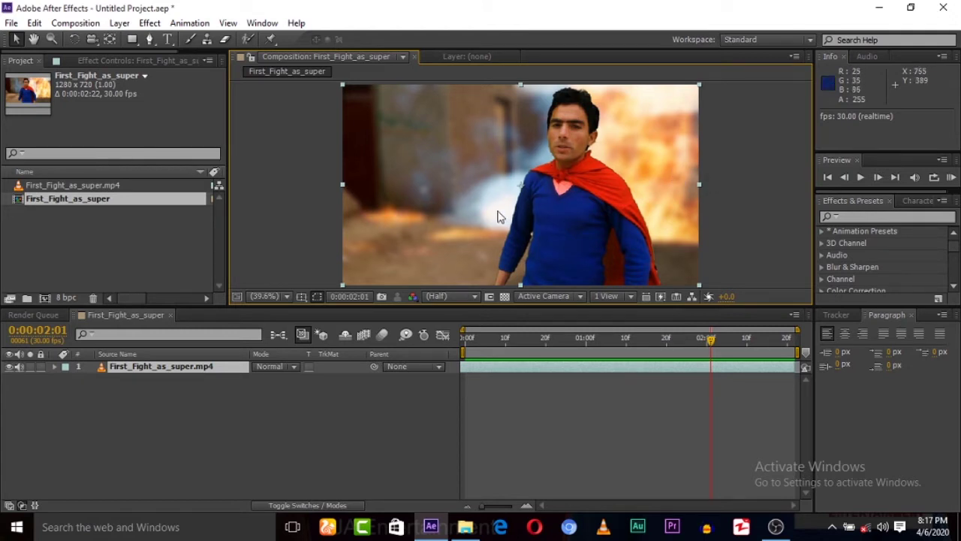
right_click(108, 418)
left_click(413, 403)
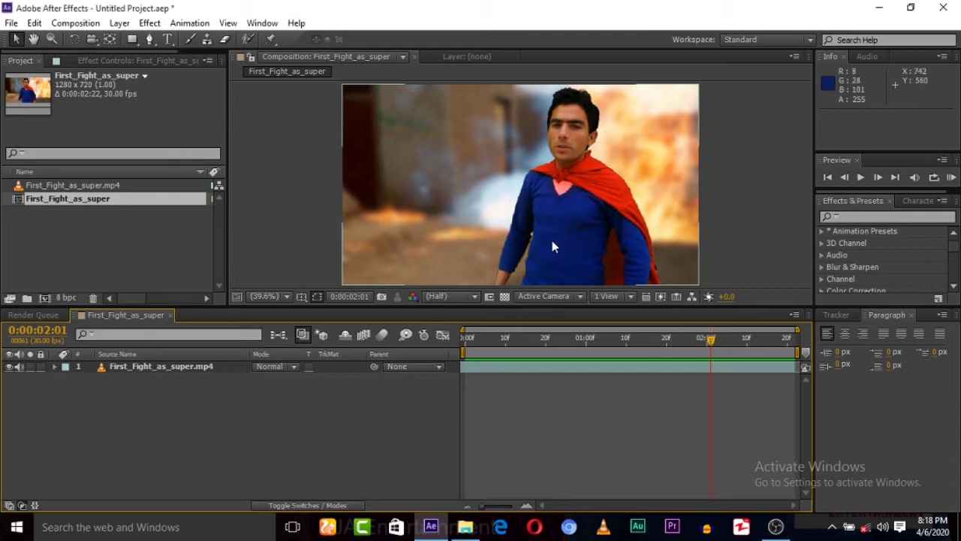
key("ctrl+a")
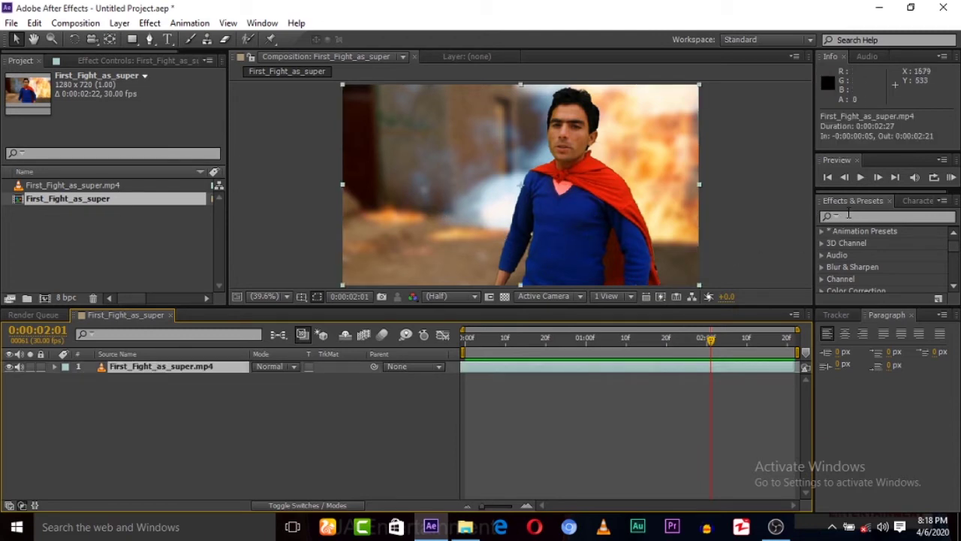
Step: Apply Change to Color to the footage, sampling the blue shirt as the From colour
left_click(149, 22)
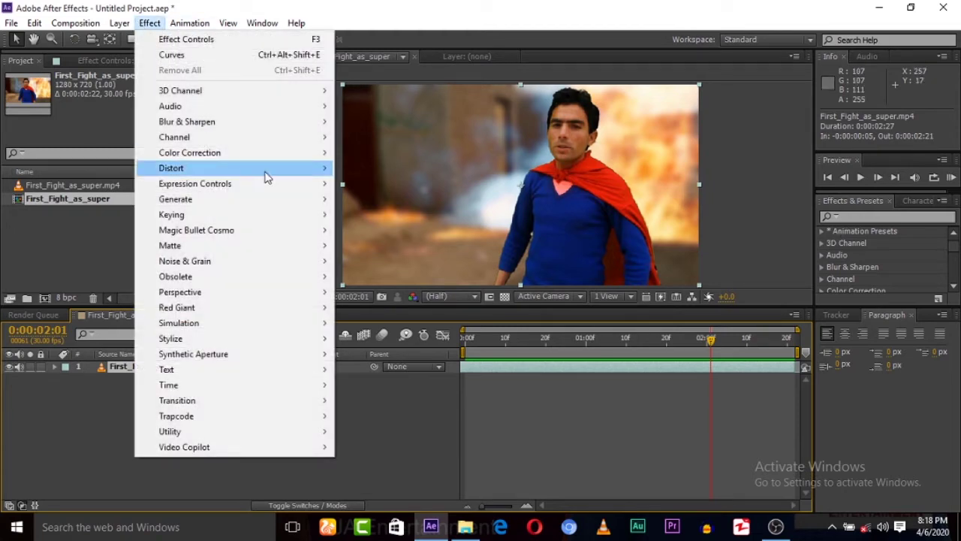
mouse_move(293, 152)
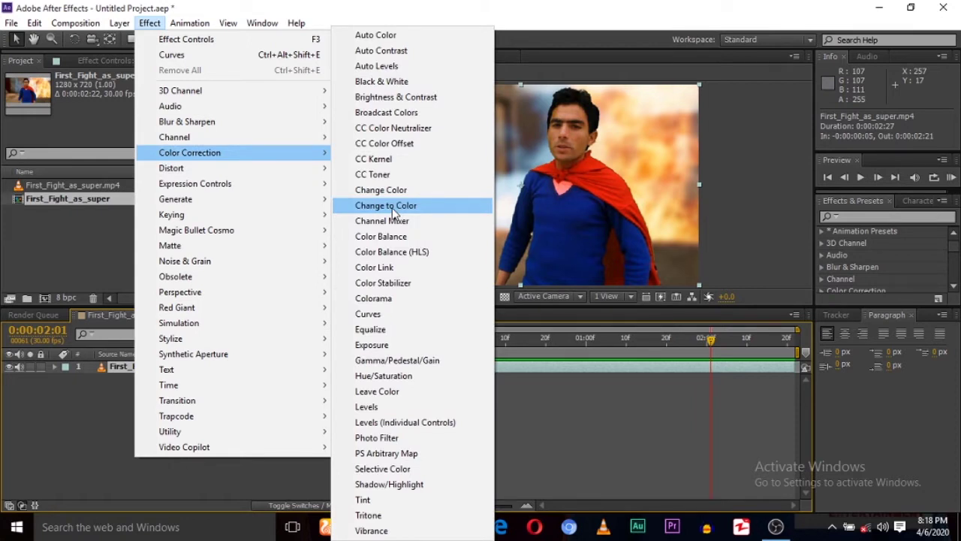
left_click(394, 213)
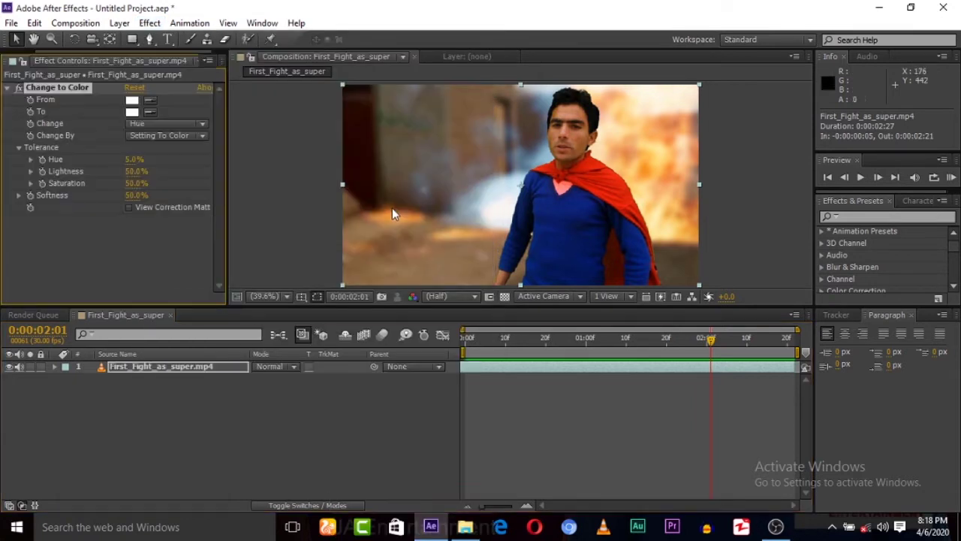
left_click(153, 98)
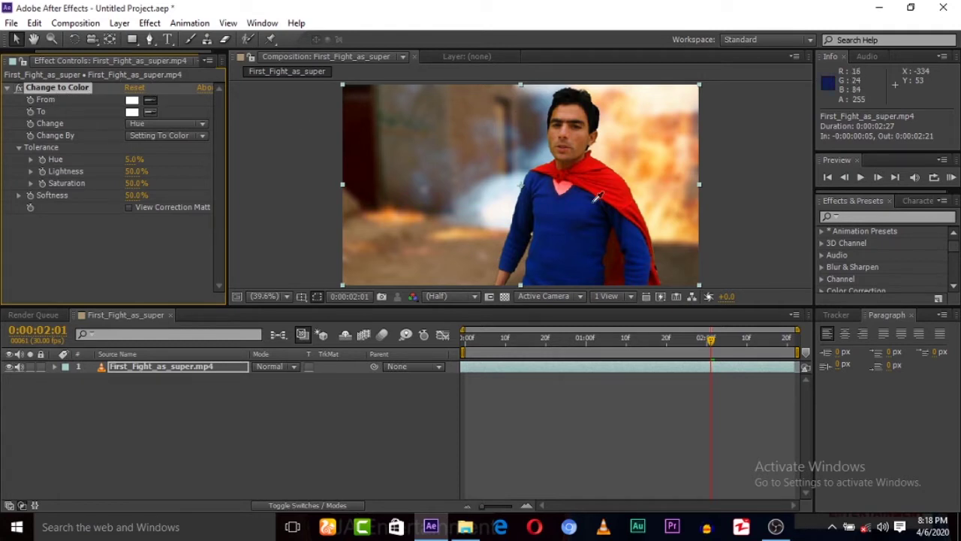
left_click(556, 217)
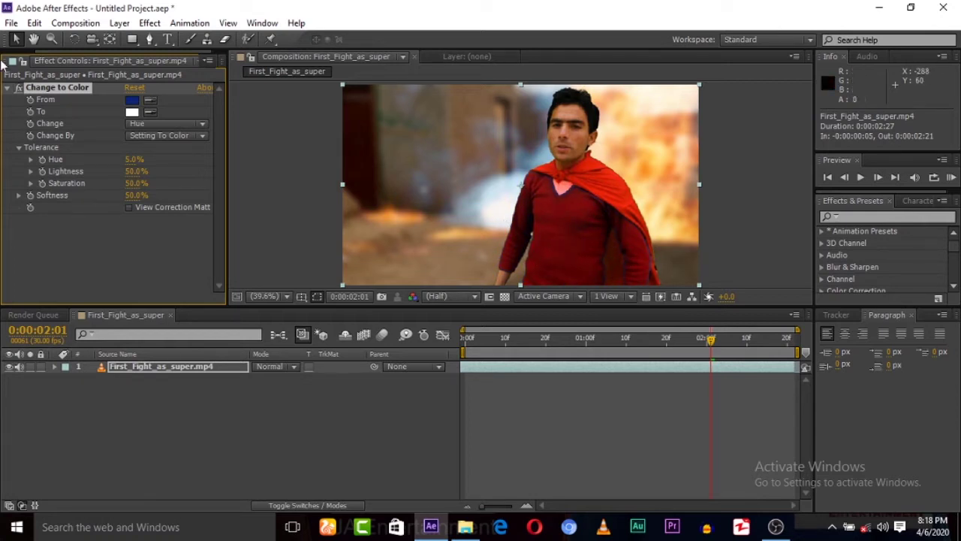
Step: Set the effect's To colour to a fully saturated magenta (FD00E2)
left_click(132, 113)
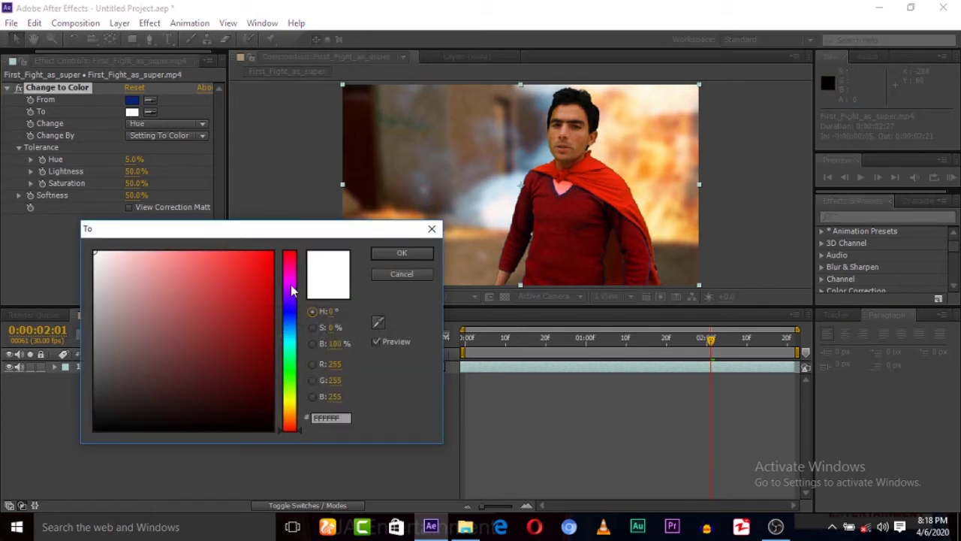
left_click(292, 283)
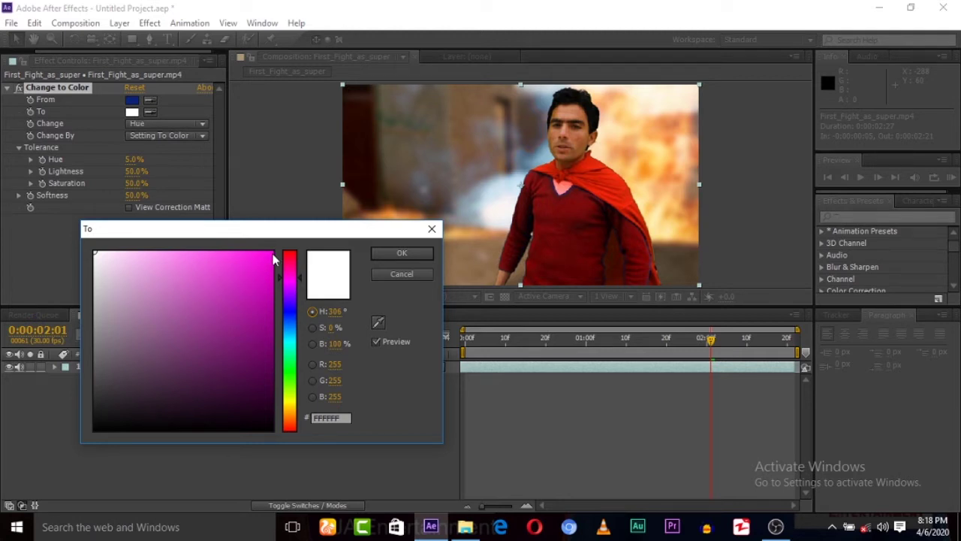
left_click(271, 254)
left_click(272, 253)
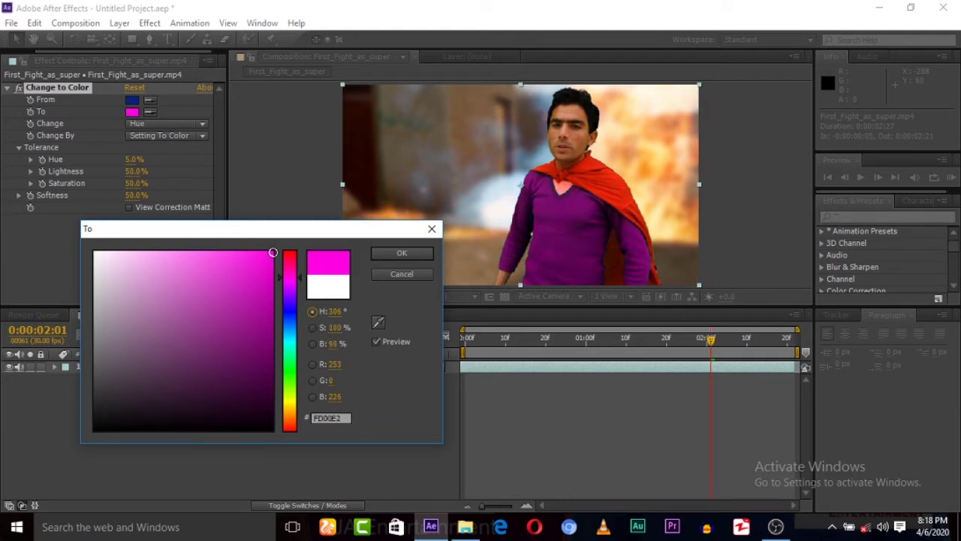
left_click(431, 230)
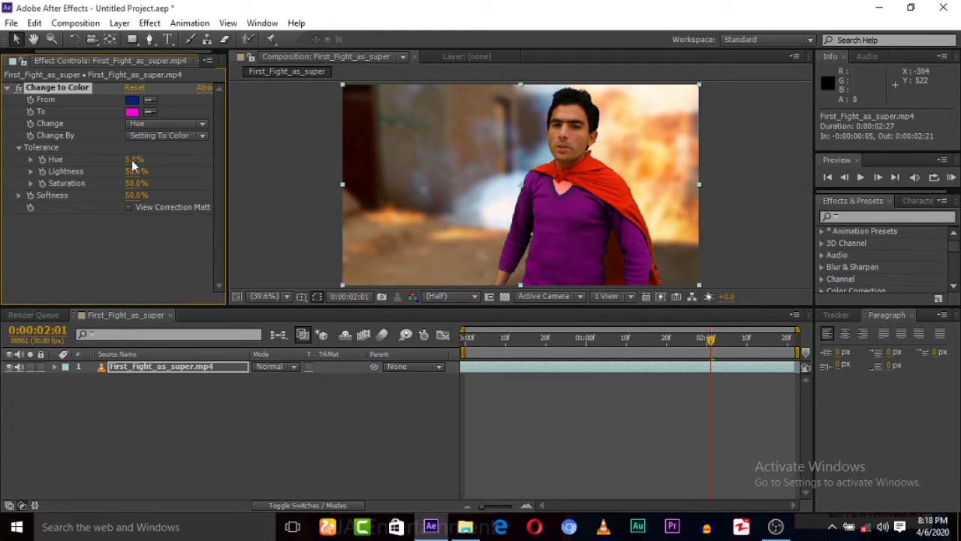
Step: Try 23.5% Hue tolerance, reset, resample cape and shirt colours, then delete Change to Color
left_click_drag(132, 164, 168, 169)
left_click(135, 88)
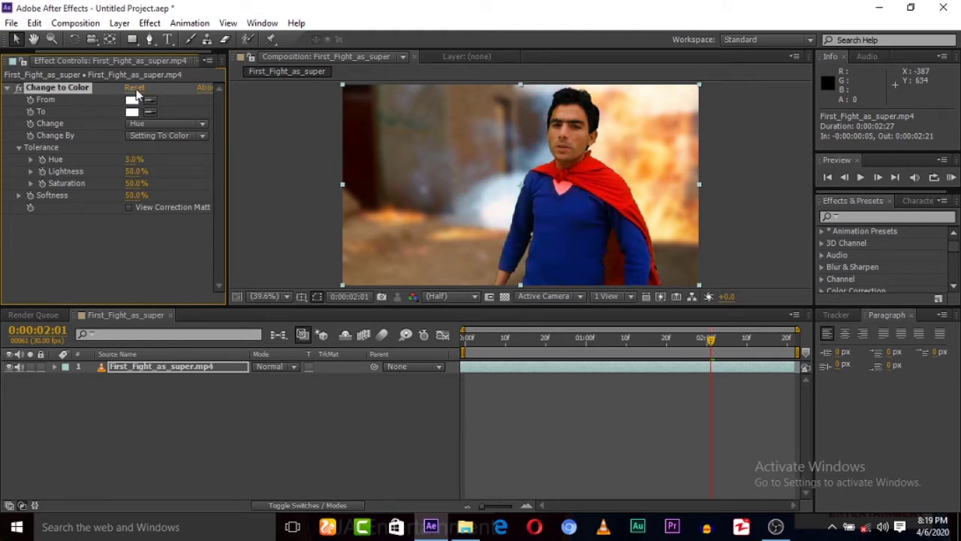
left_click(150, 100)
left_click(605, 175)
left_click(150, 111)
left_click(593, 239)
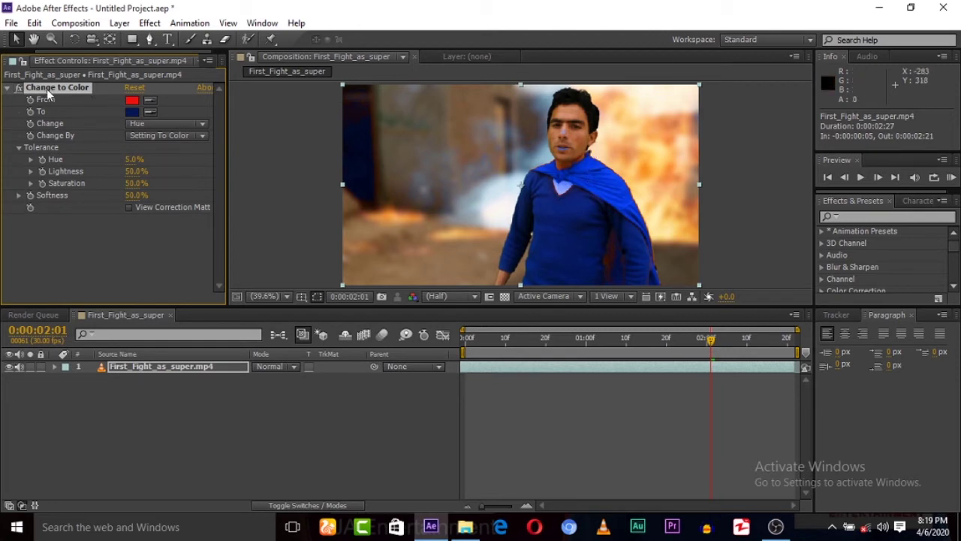
key("Delete")
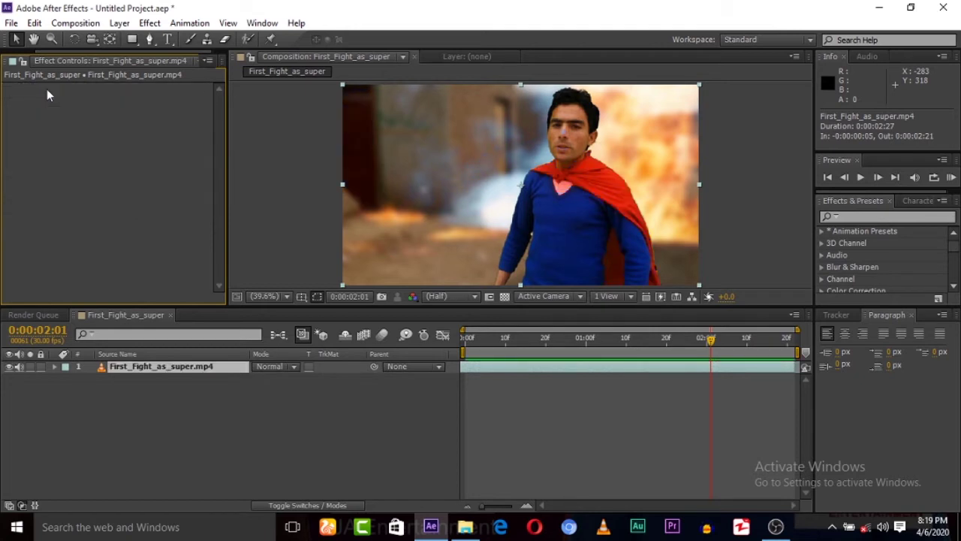
Step: Add a new adjustment layer above the footage
right_click(136, 434)
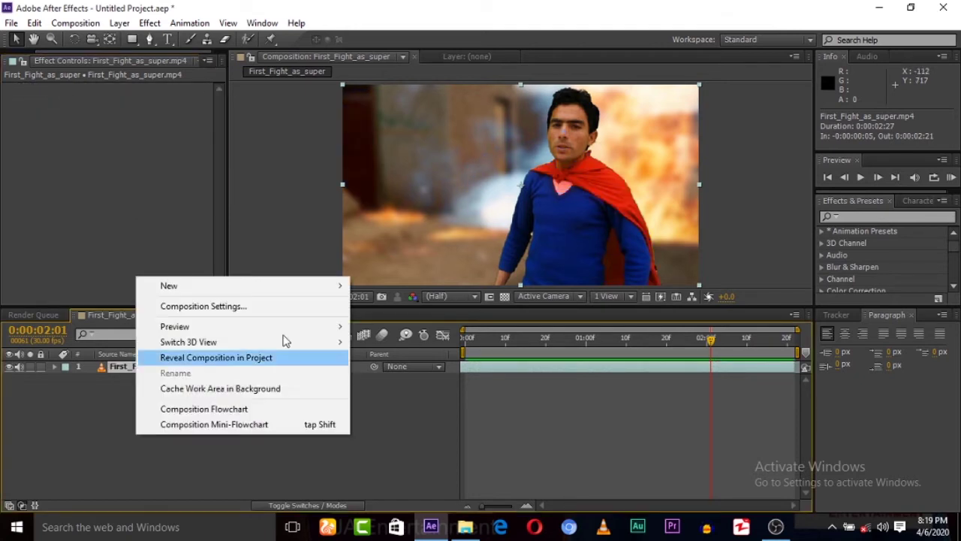
mouse_move(316, 286)
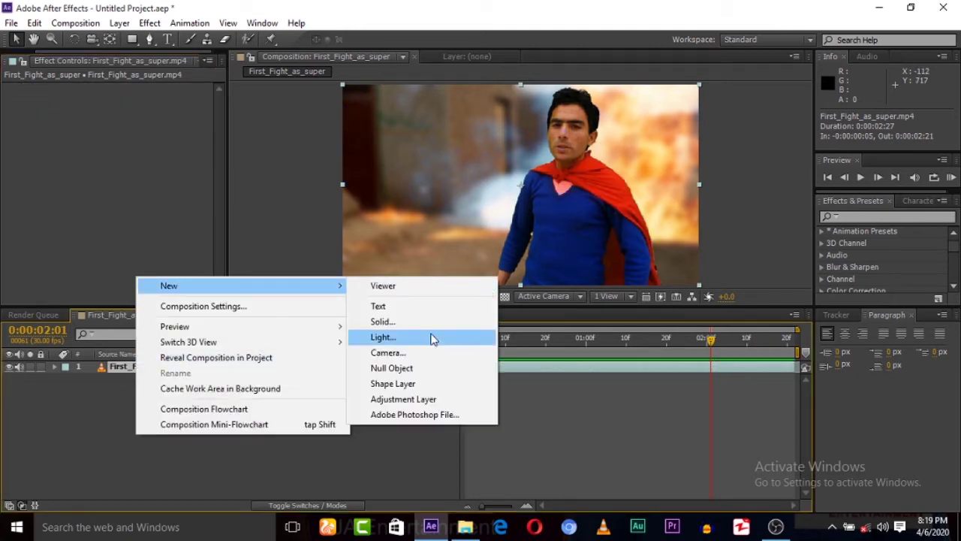
left_click(407, 398)
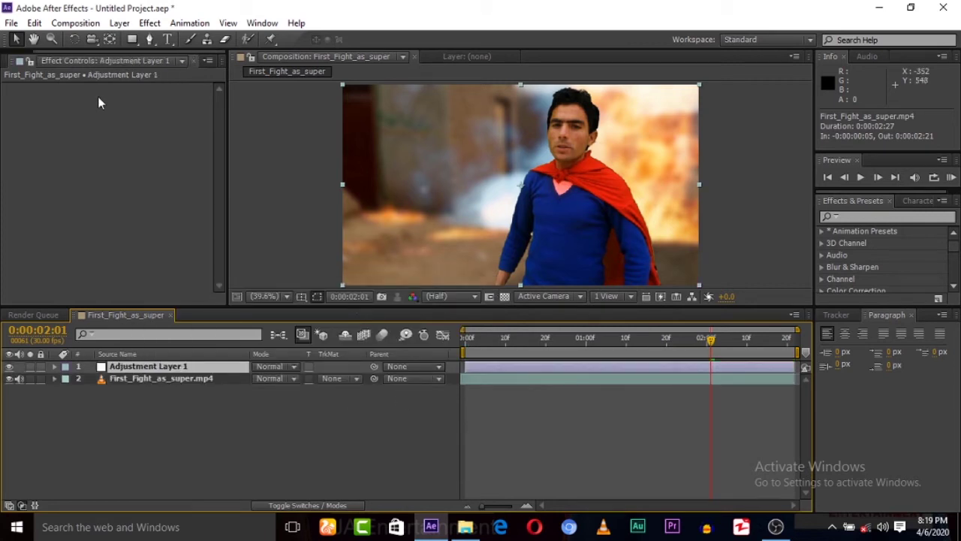
Step: Draw a closed seven-point Pen mask around the caped hero on the adjustment layer
left_click(151, 40)
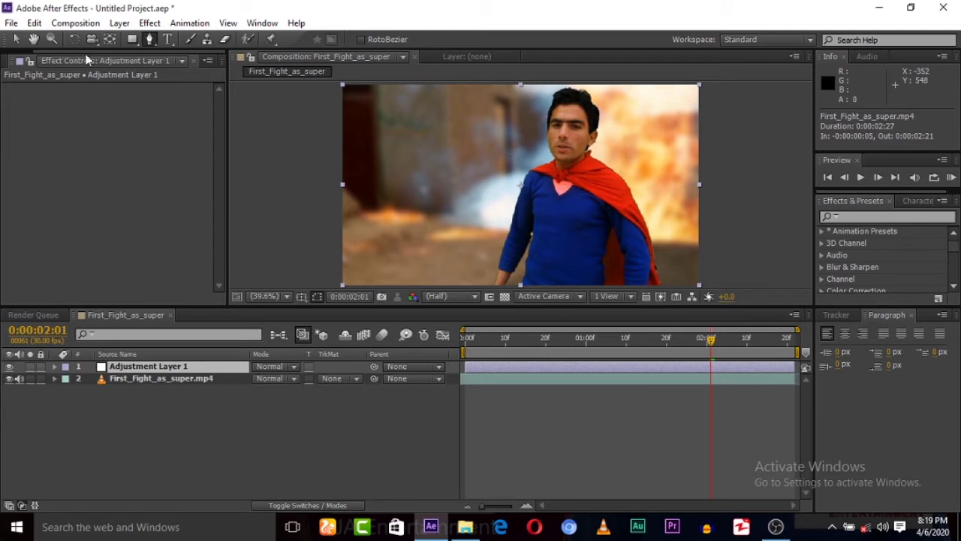
left_click(546, 85)
left_click(624, 85)
left_click(514, 144)
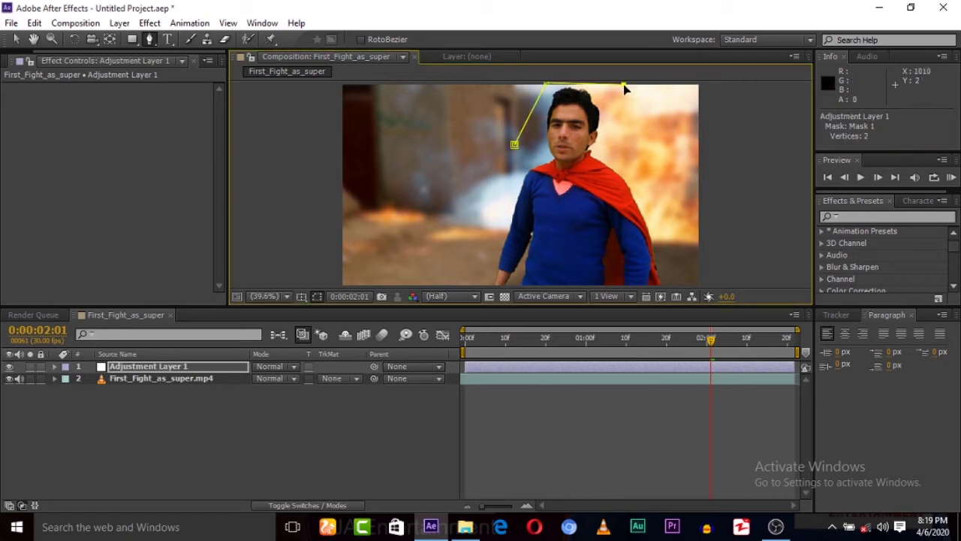
left_click(667, 210)
left_click(667, 286)
left_click(460, 287)
left_click(492, 186)
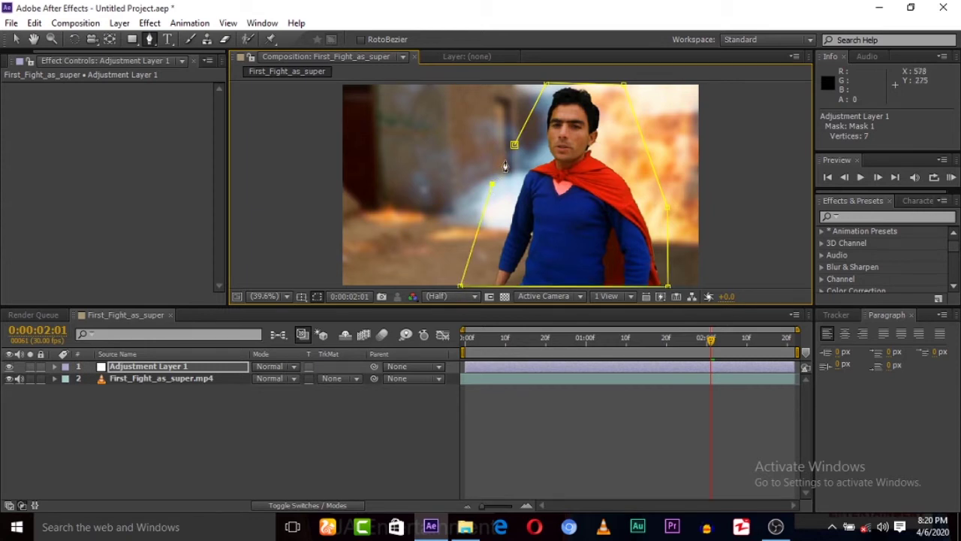
left_click(513, 146)
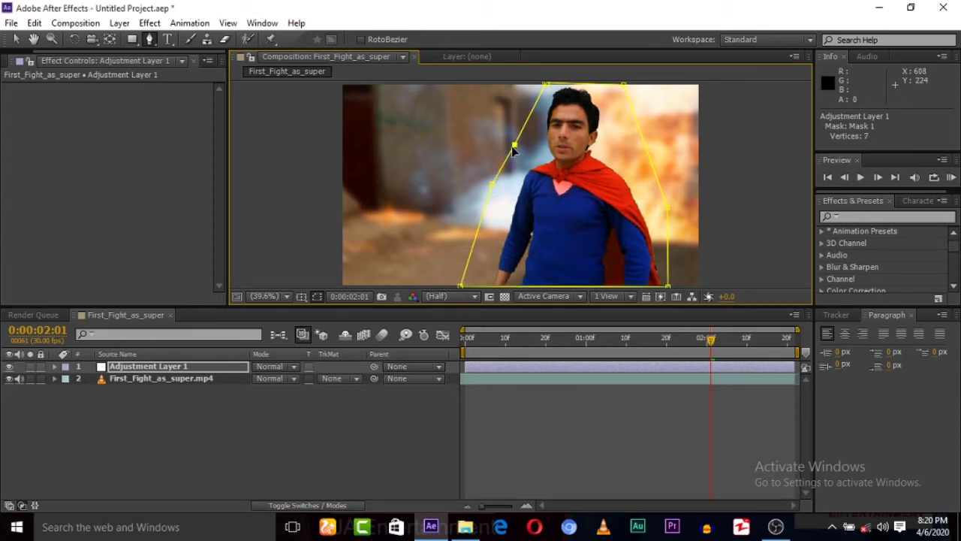
left_click(148, 23)
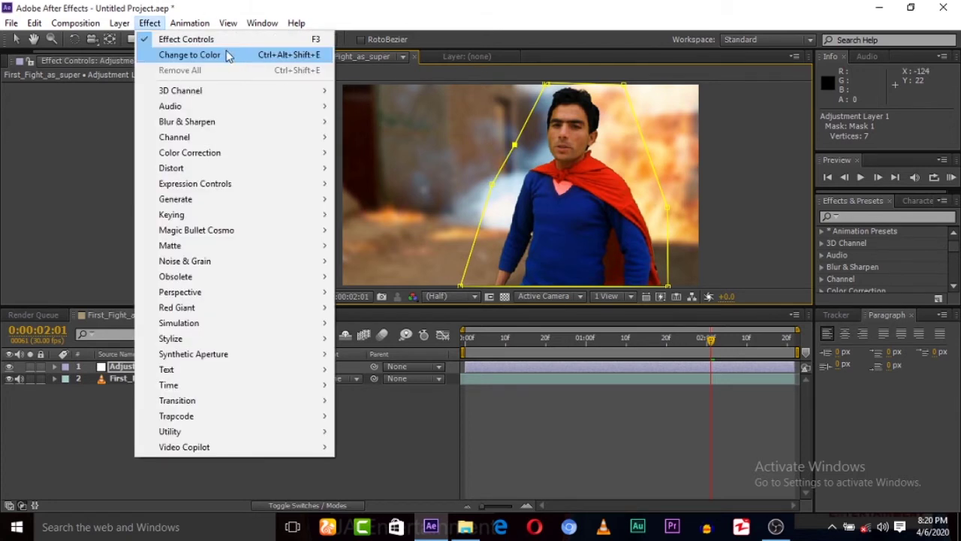
Step: Apply Change to Color to the adjustment layer, sampling the red cape and setting To to vivid pink
left_click(214, 60)
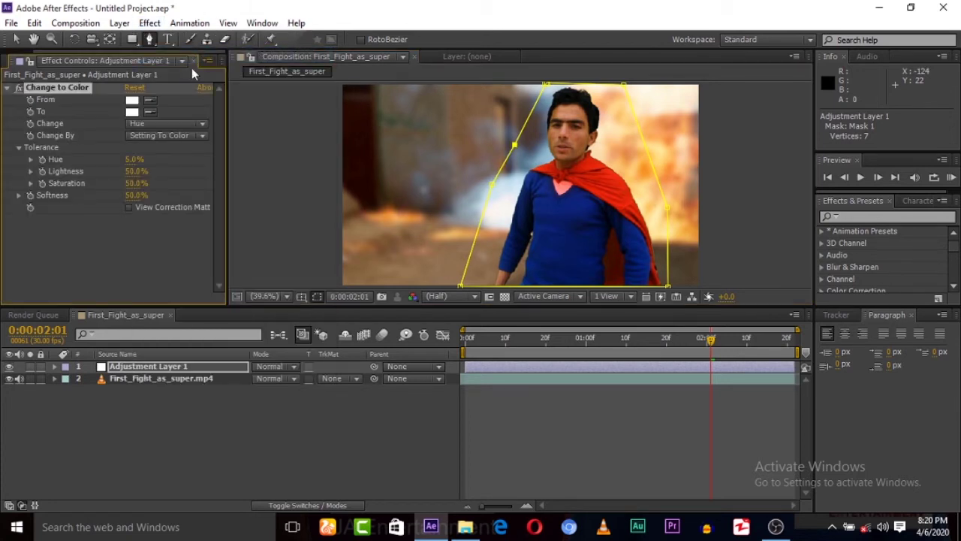
left_click(151, 100)
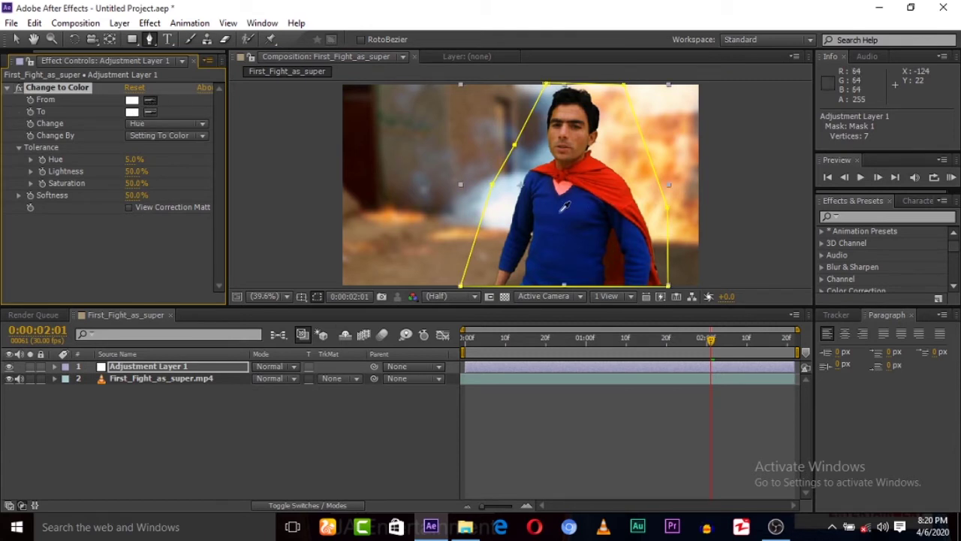
left_click(601, 187)
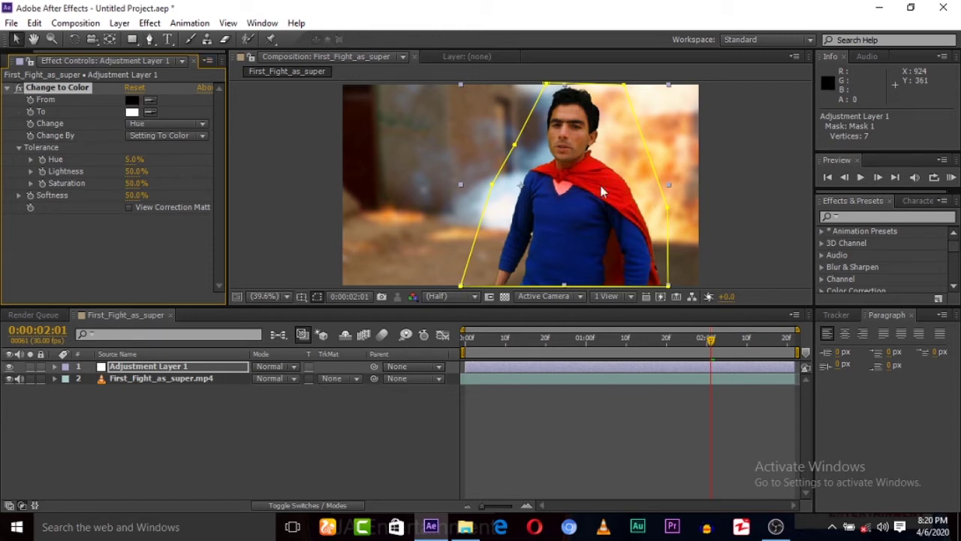
left_click(132, 112)
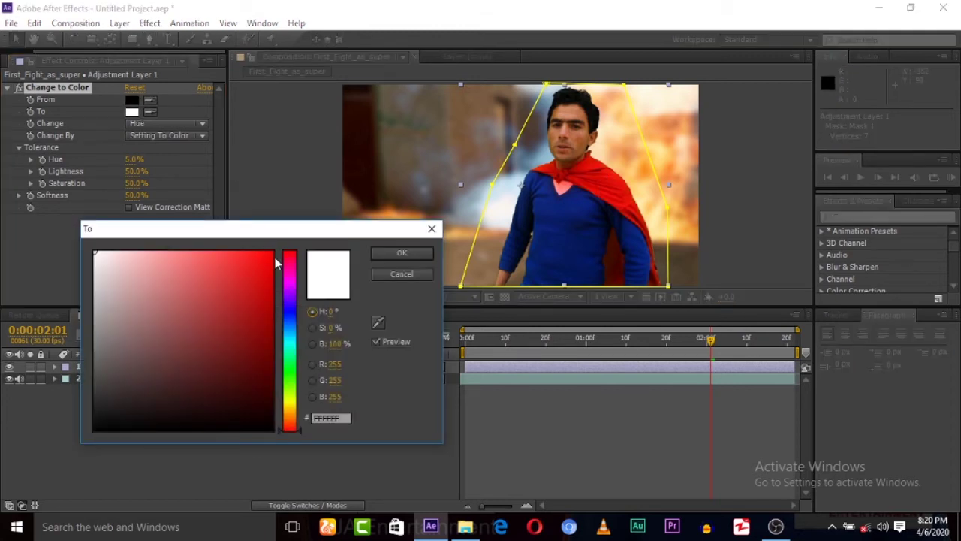
left_click(292, 276)
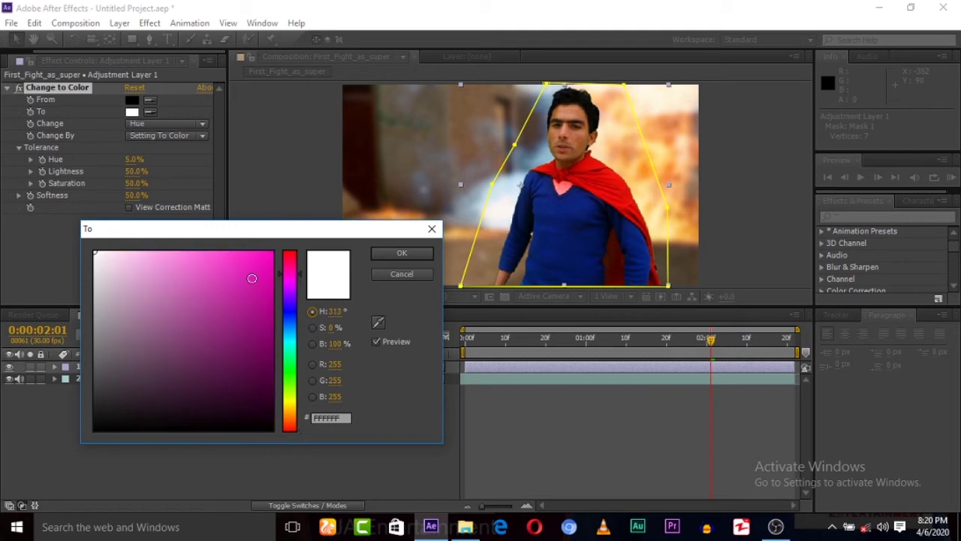
left_click_drag(251, 277, 286, 253)
left_click(406, 253)
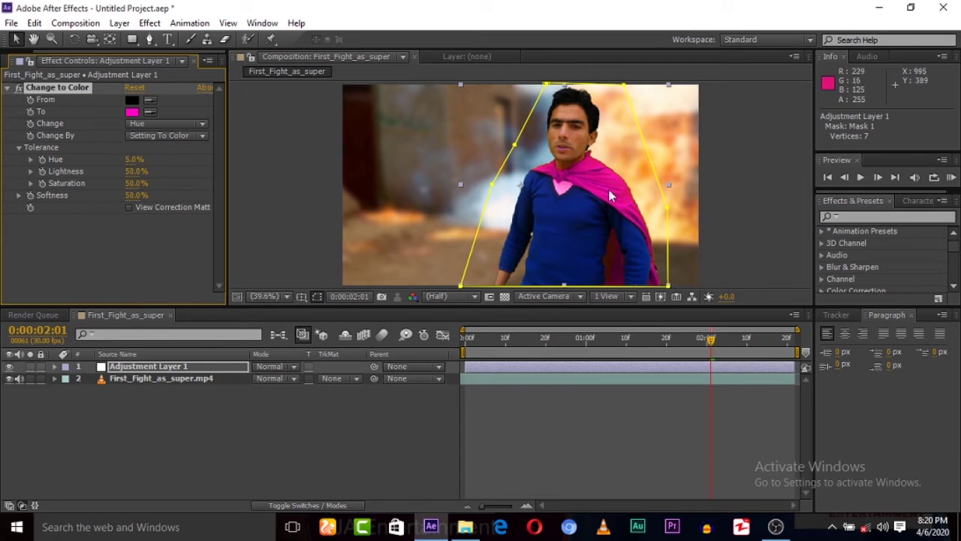
left_click(826, 178)
key("space")
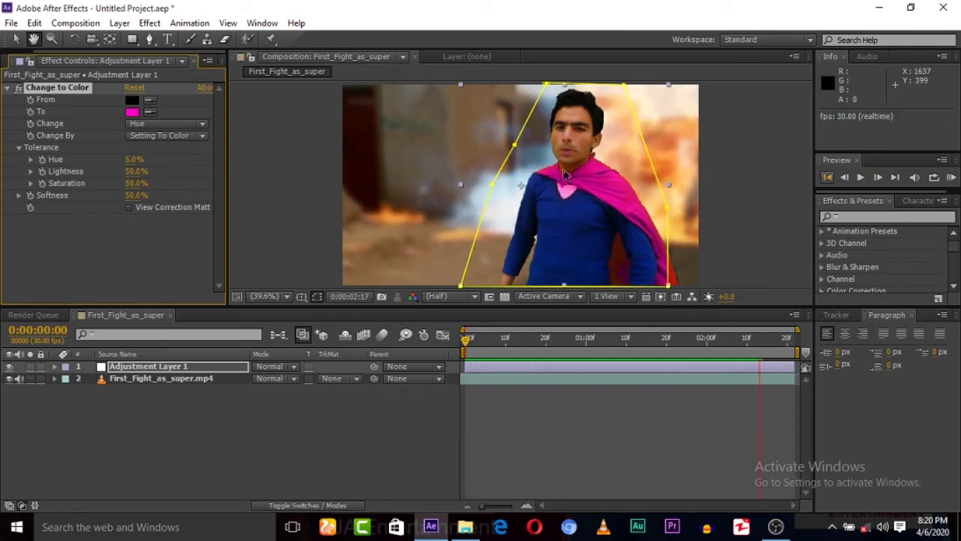
key("space")
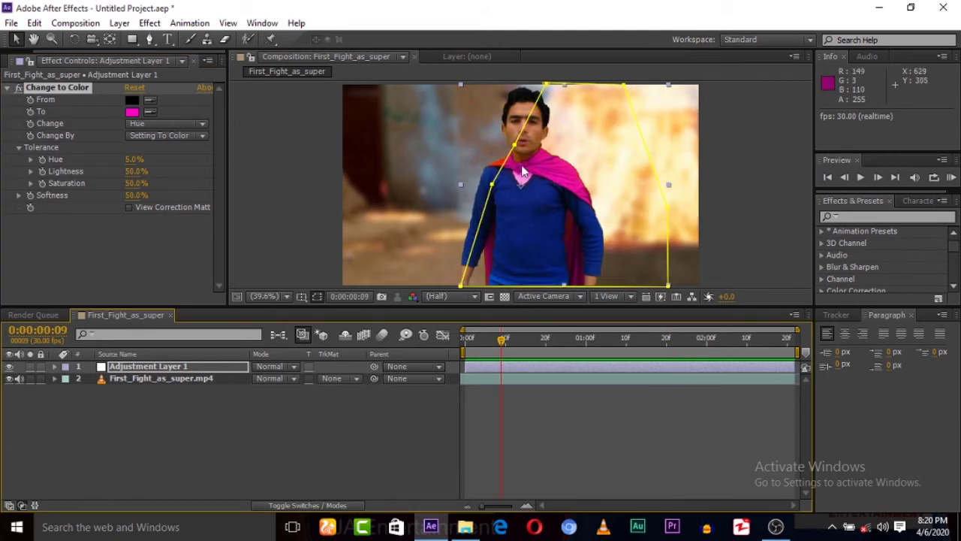
left_click(140, 368)
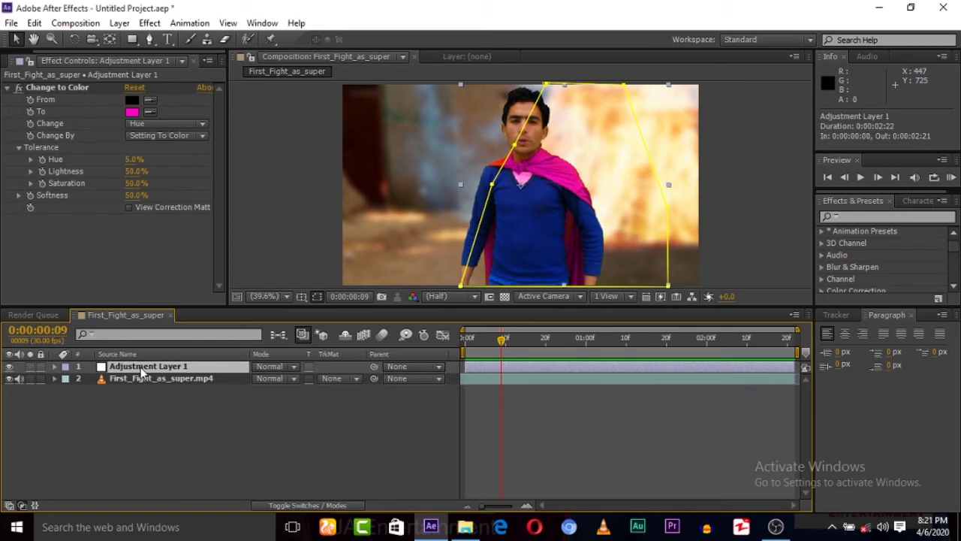
Step: Enable Mask Path keyframing at the first frame and shift the mask left over the hero
key("m")
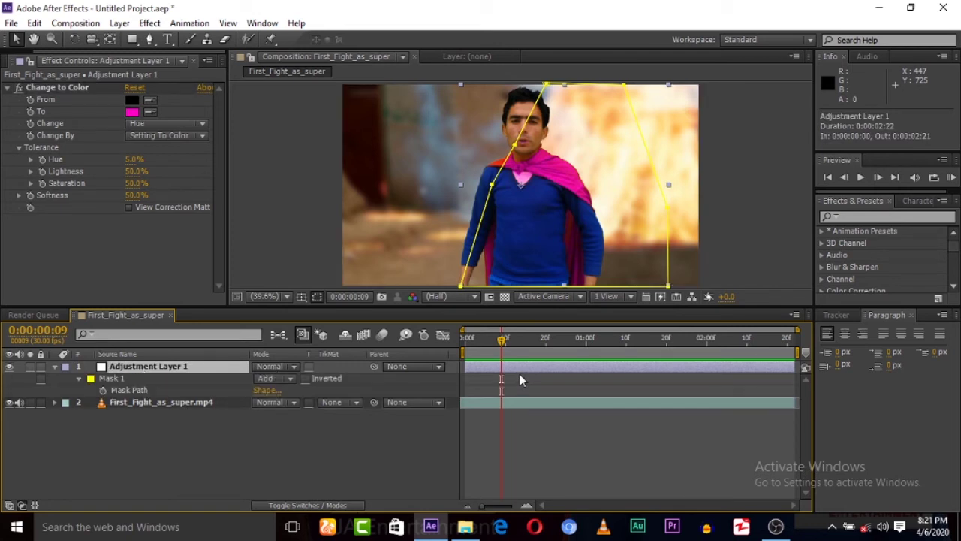
key("Home")
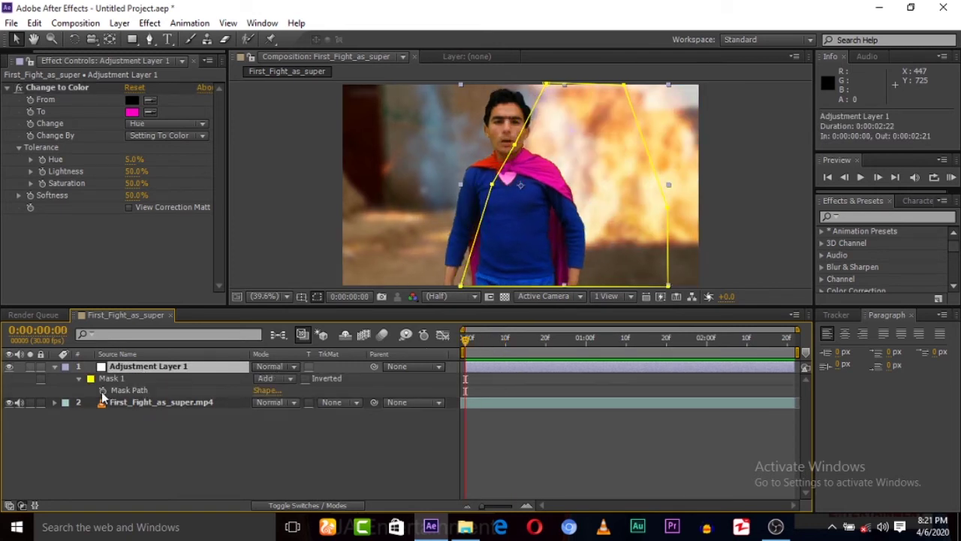
left_click(103, 389)
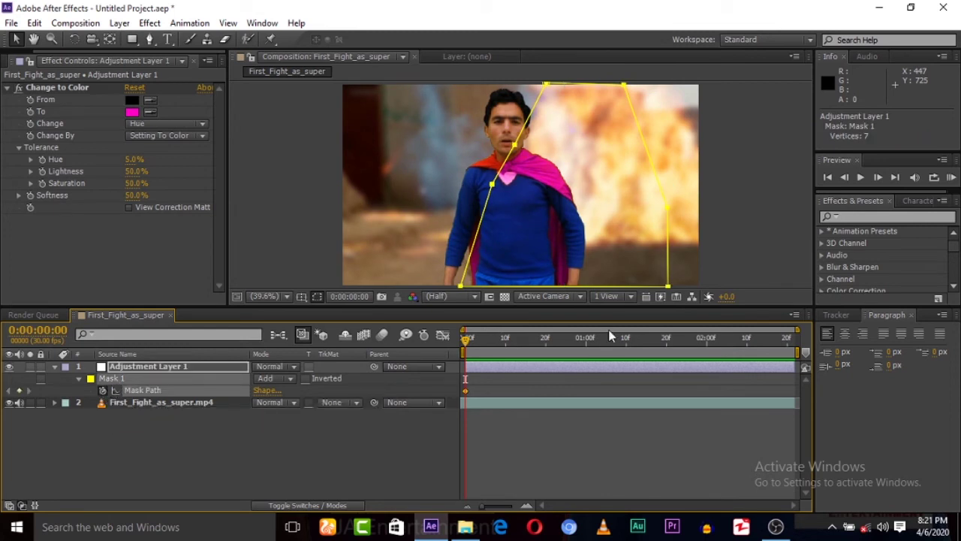
left_click(661, 291)
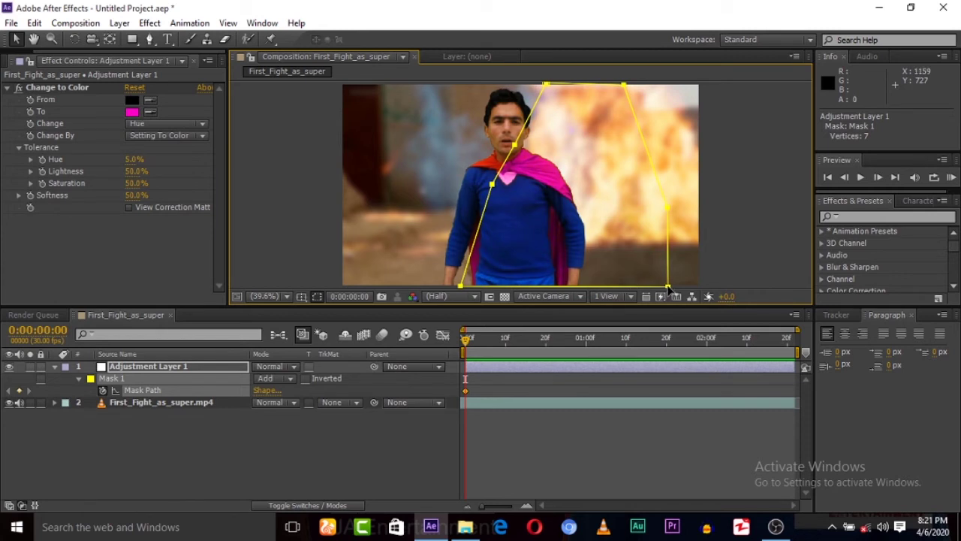
left_click_drag(667, 287, 616, 282)
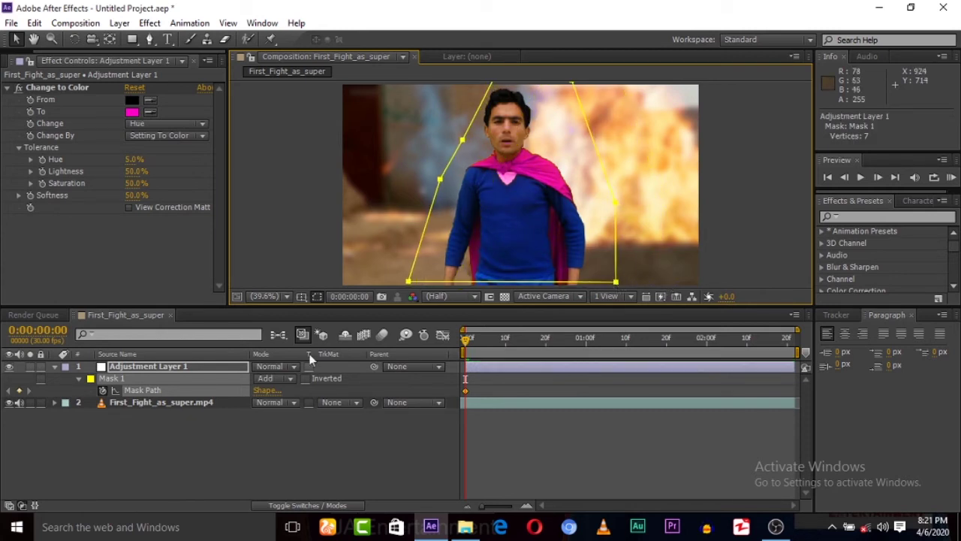
left_click(106, 393)
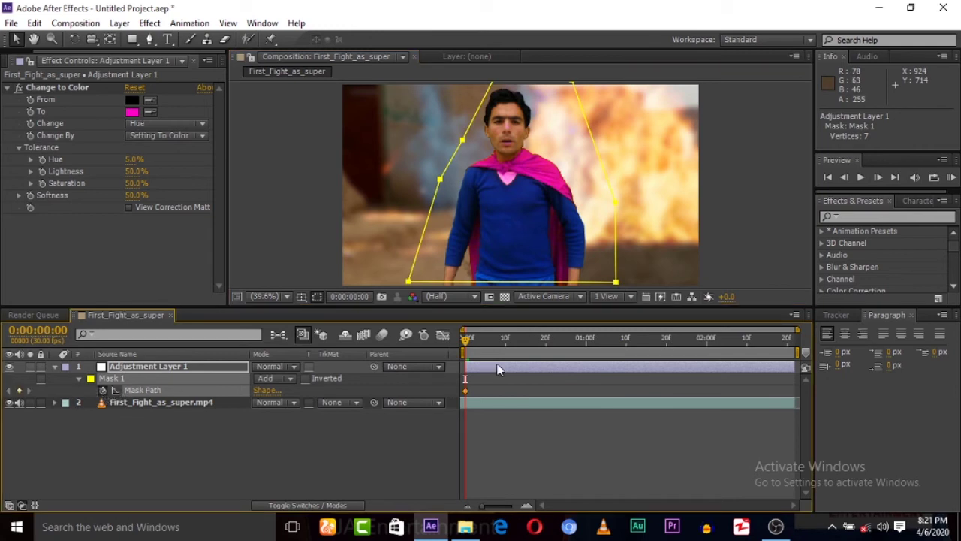
Step: Reposition the mask at 0:00:00:22, 0:00:02:01 and 0:00:02:16 so it follows the hero
key("space")
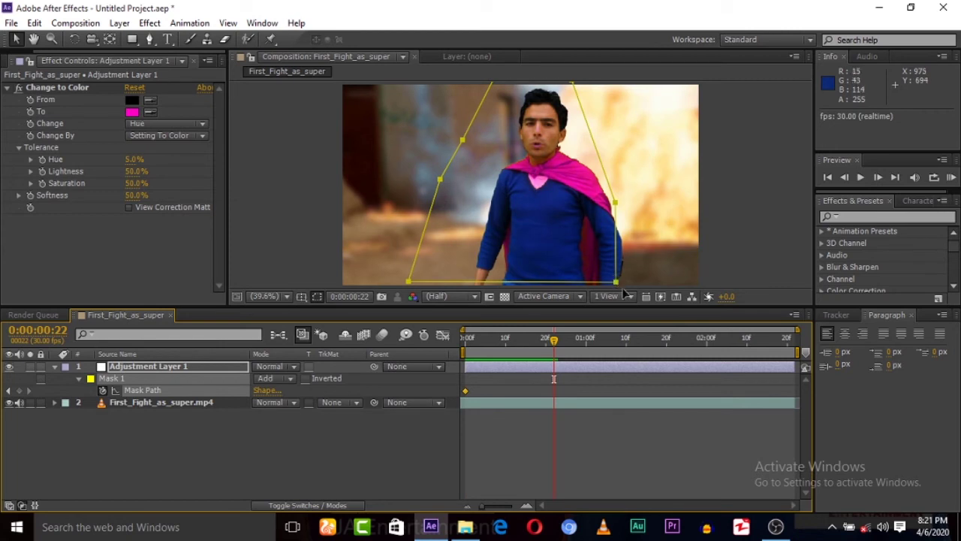
left_click_drag(624, 273, 640, 275)
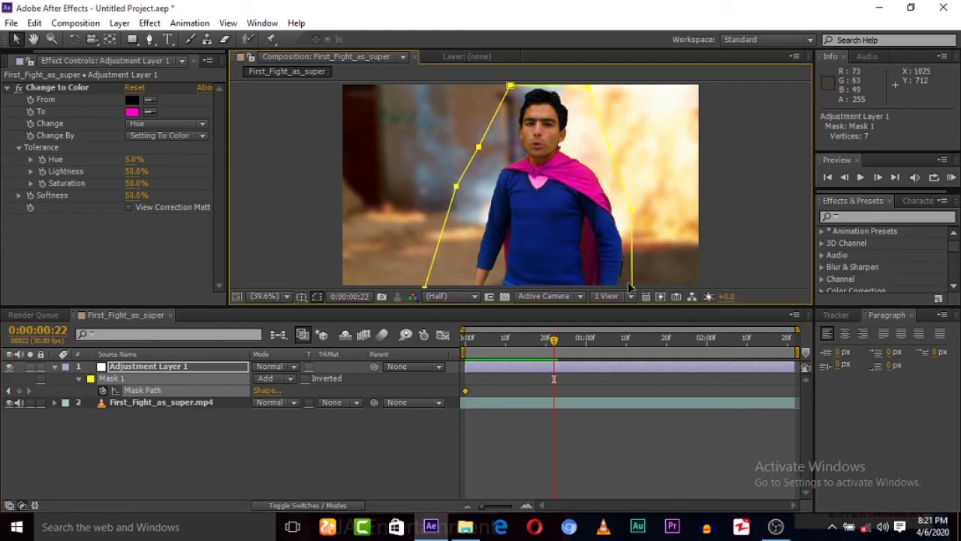
left_click(710, 337)
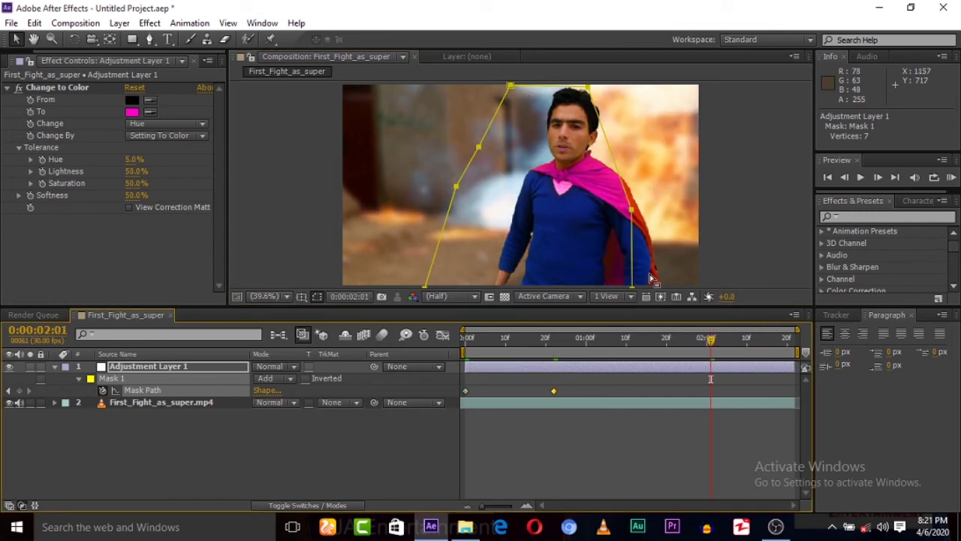
left_click_drag(652, 280, 680, 283)
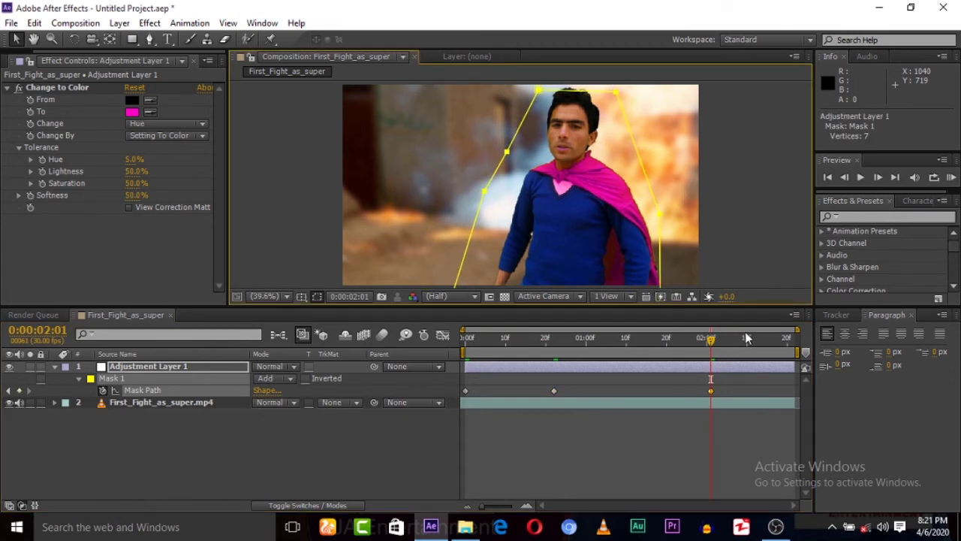
left_click(773, 337)
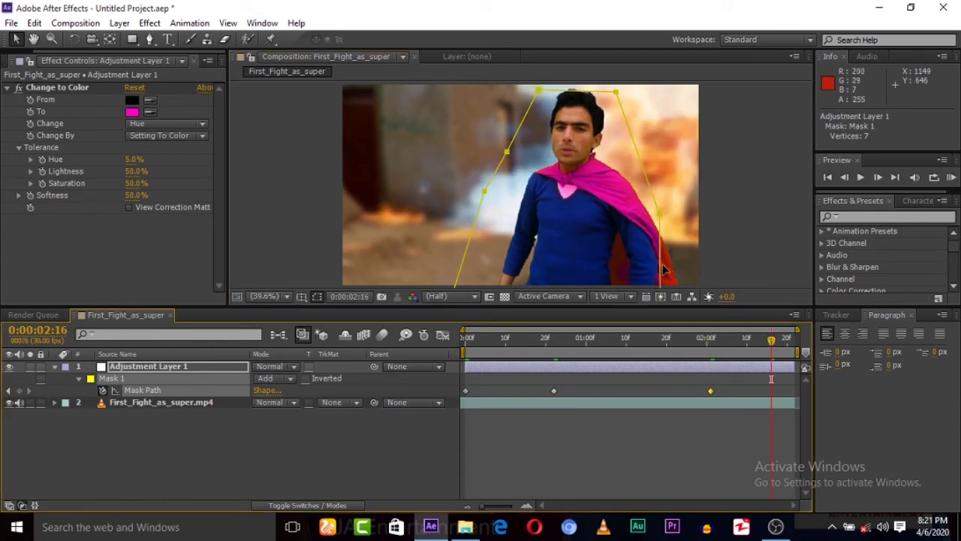
left_click_drag(662, 269, 677, 271)
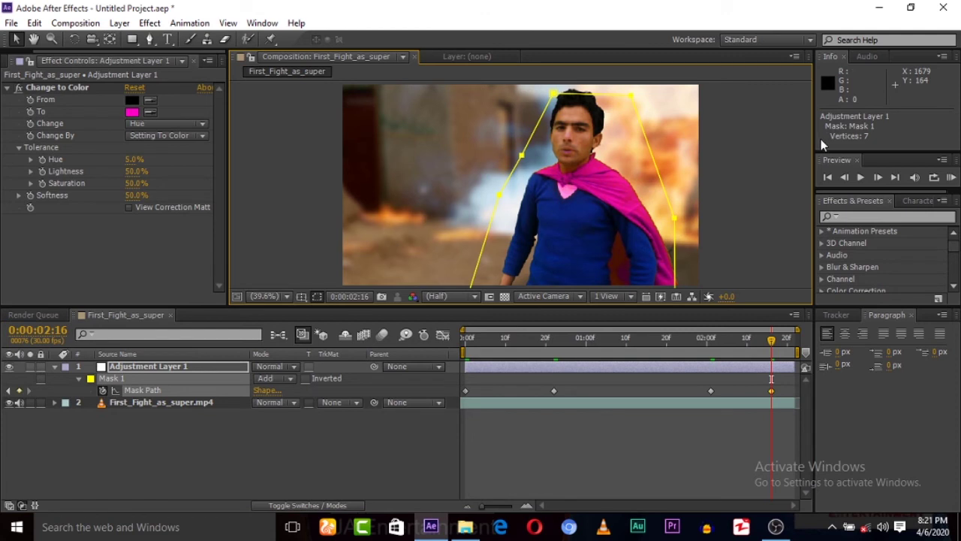
left_click(827, 177)
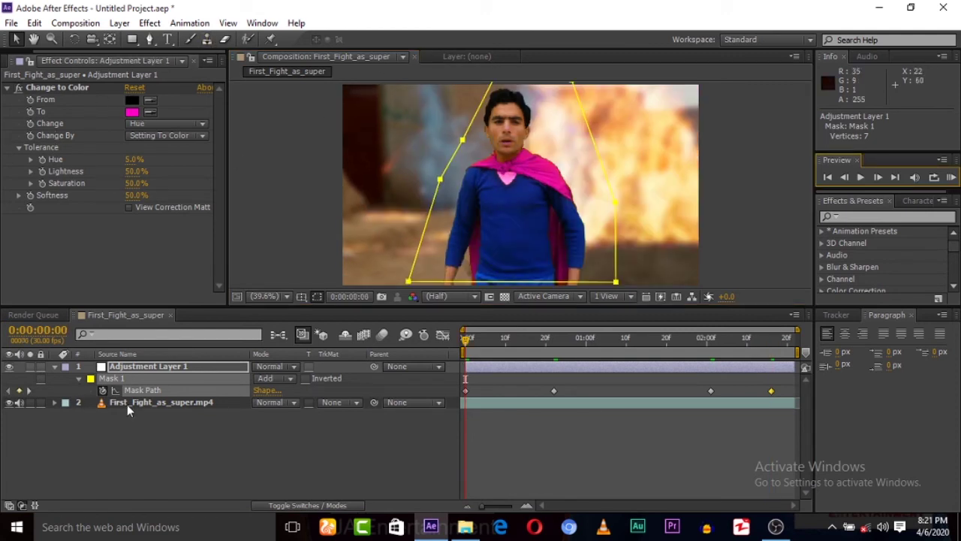
Step: Add a second Change to Color to the adjustment layer, sampling the blue shirt as From
left_click(125, 368)
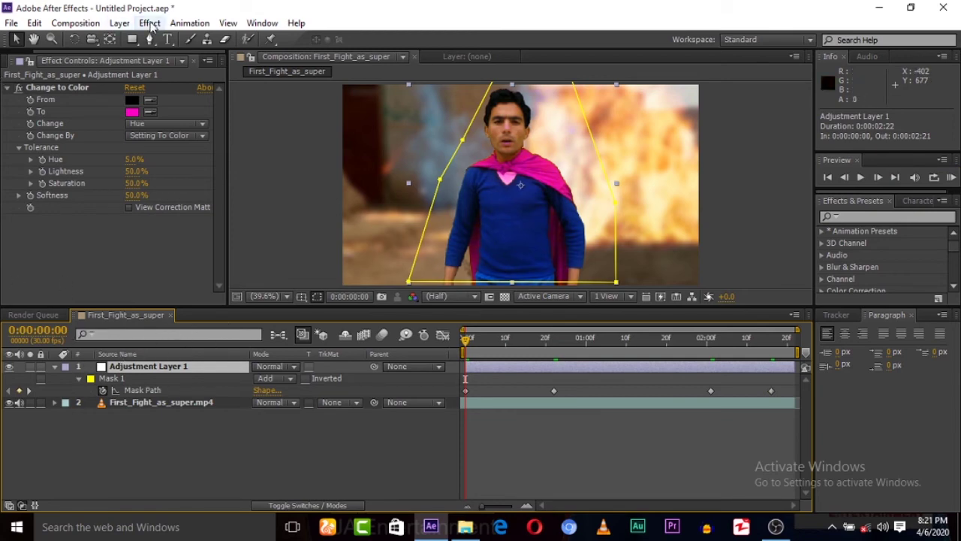
left_click(150, 24)
left_click(188, 59)
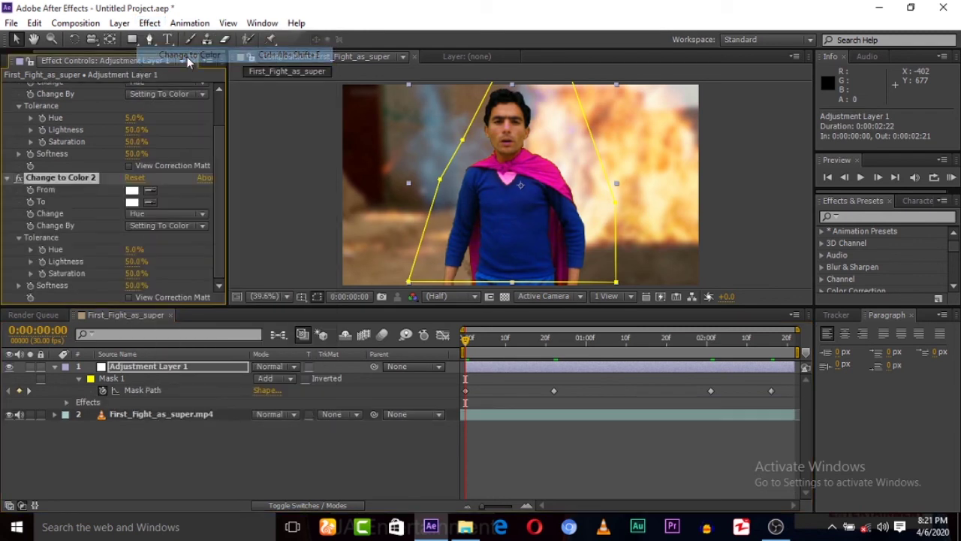
left_click(150, 190)
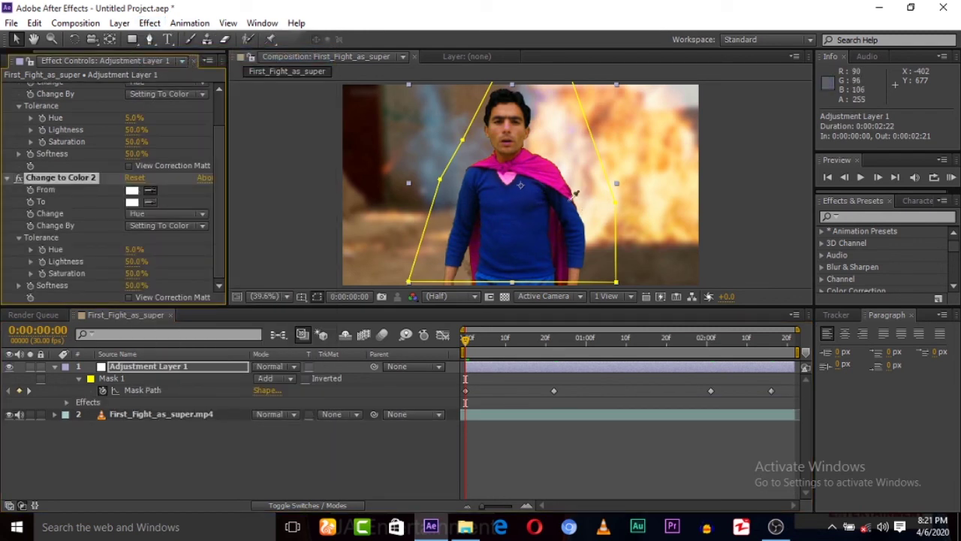
left_click(505, 222)
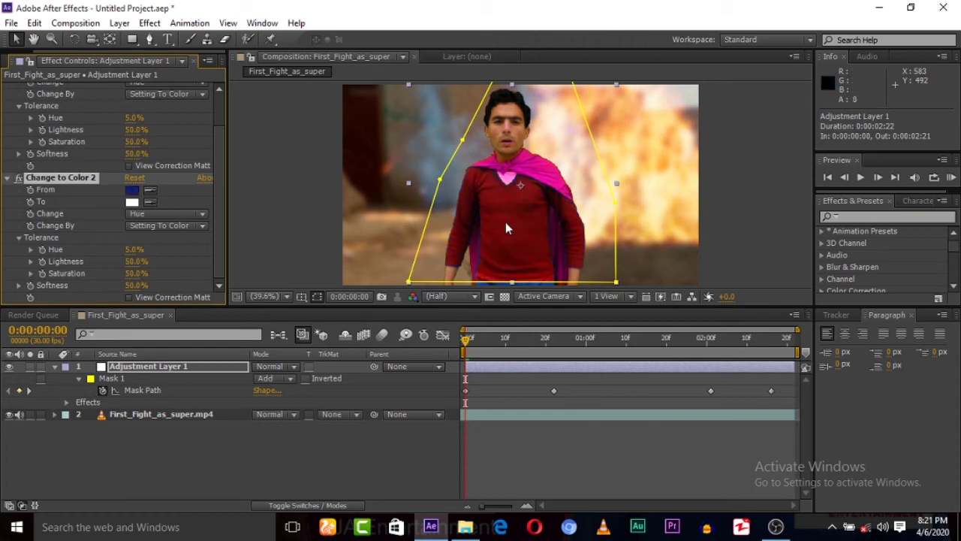
Step: Set Change to Color 2's To colour to bright cyan 00ECDE
left_click(133, 202)
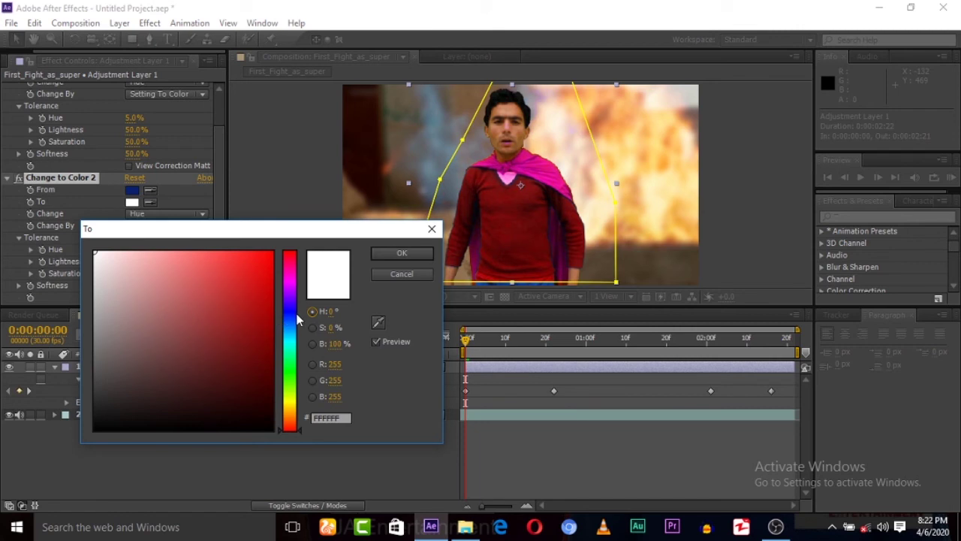
left_click(289, 341)
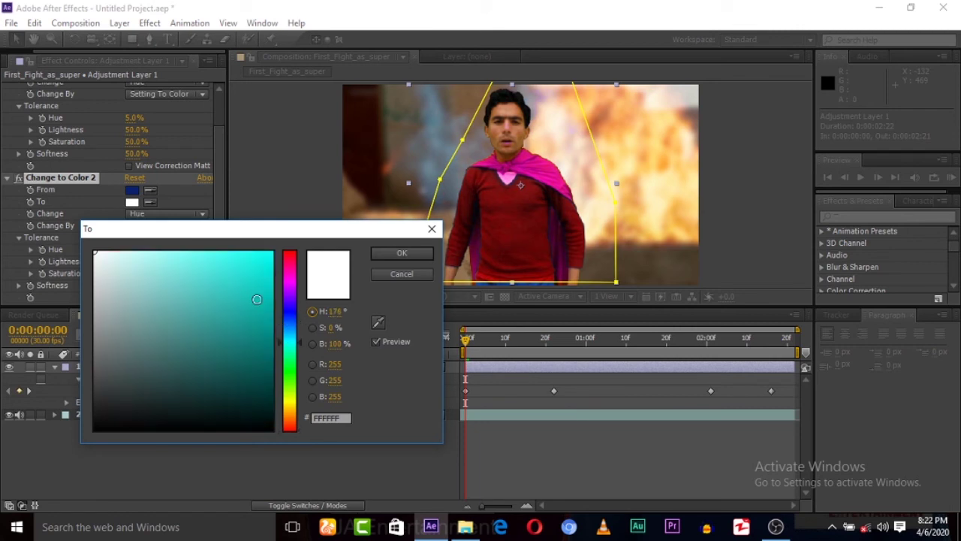
left_click(272, 263)
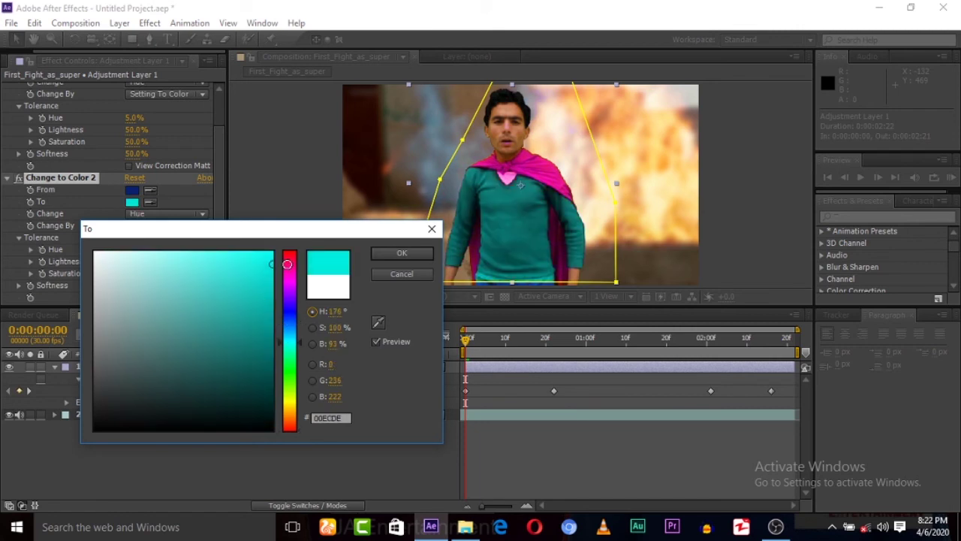
left_click(386, 255)
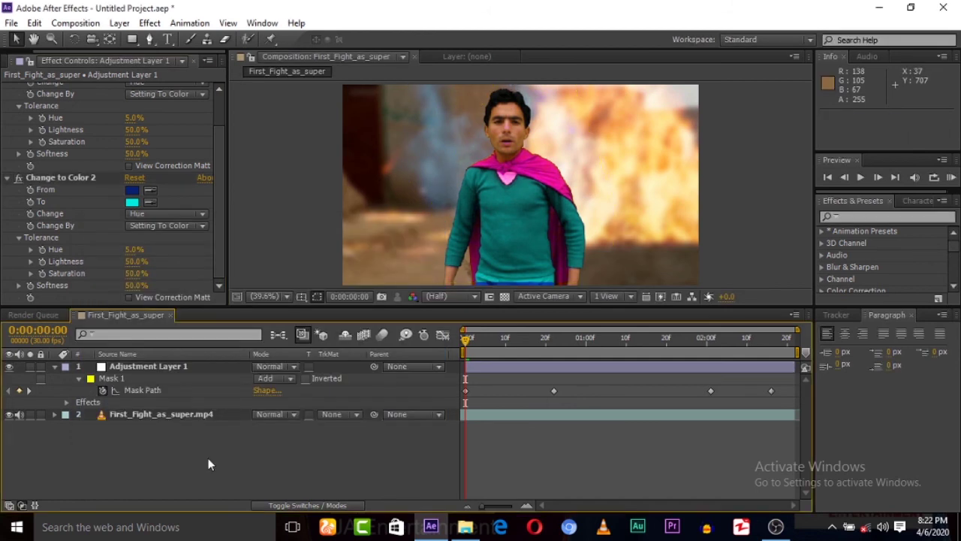
left_click(9, 366)
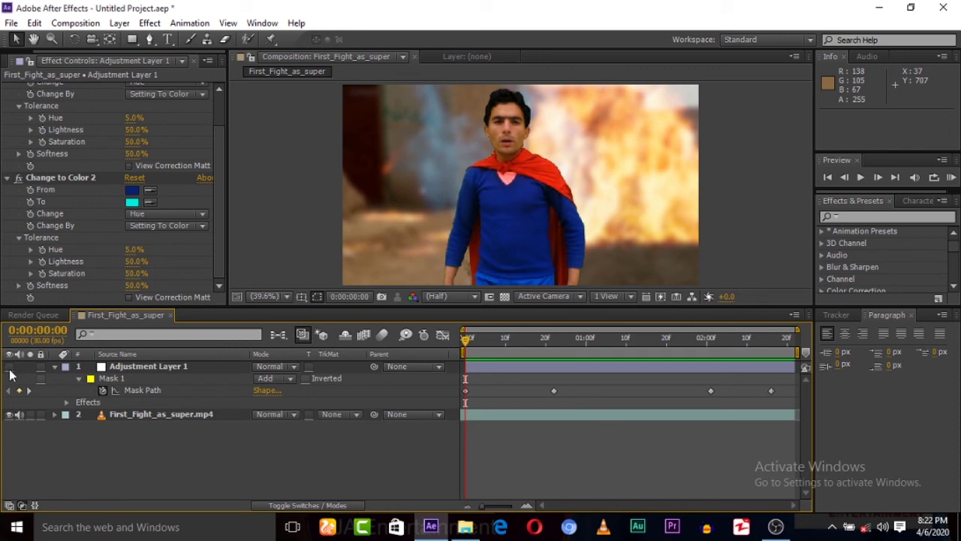
left_click(9, 367)
left_click(9, 367)
left_click(9, 367)
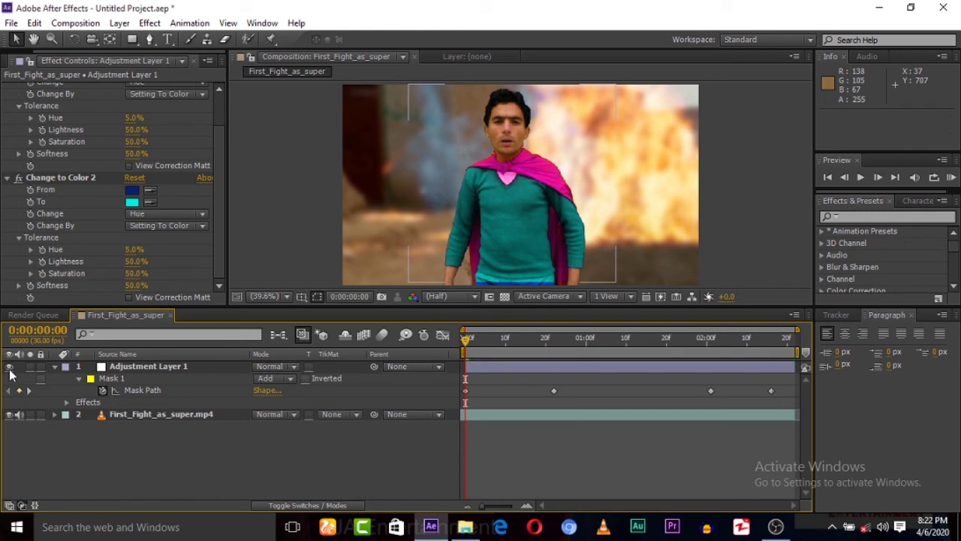
left_click(148, 368)
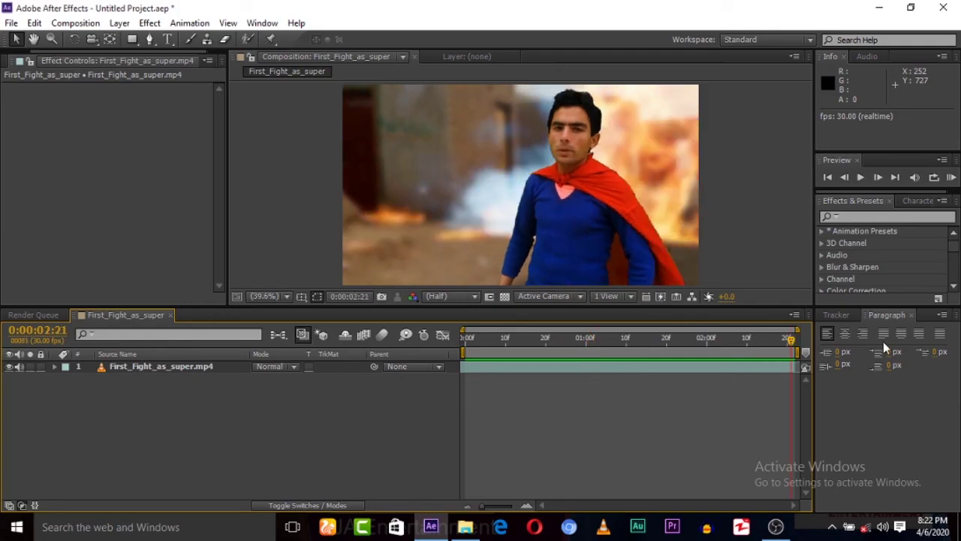
Step: Scrub the playhead back through the footage-only composition to an earlier frame
left_click(689, 340)
left_click_drag(690, 339, 504, 322)
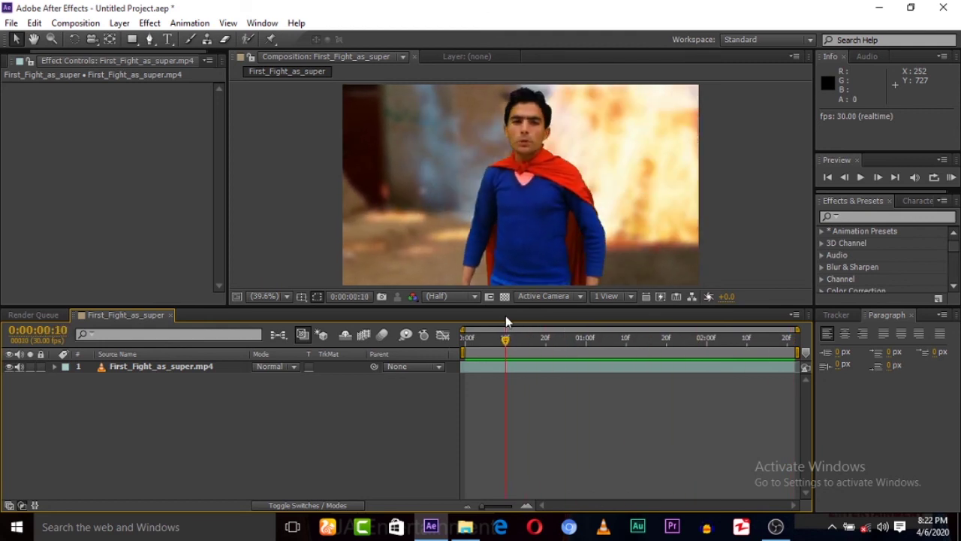